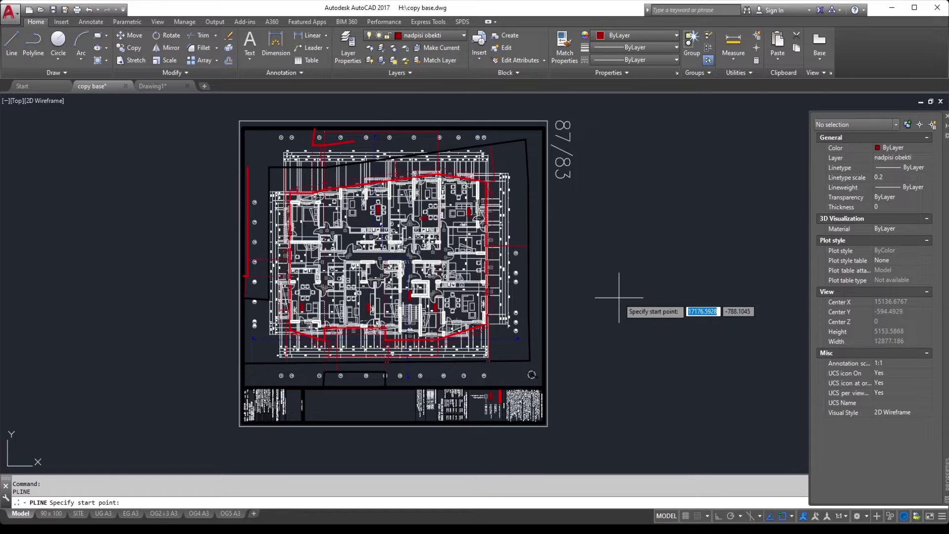
Cancel the unfinished PLINE command in copy base.dwg
key("Escape")
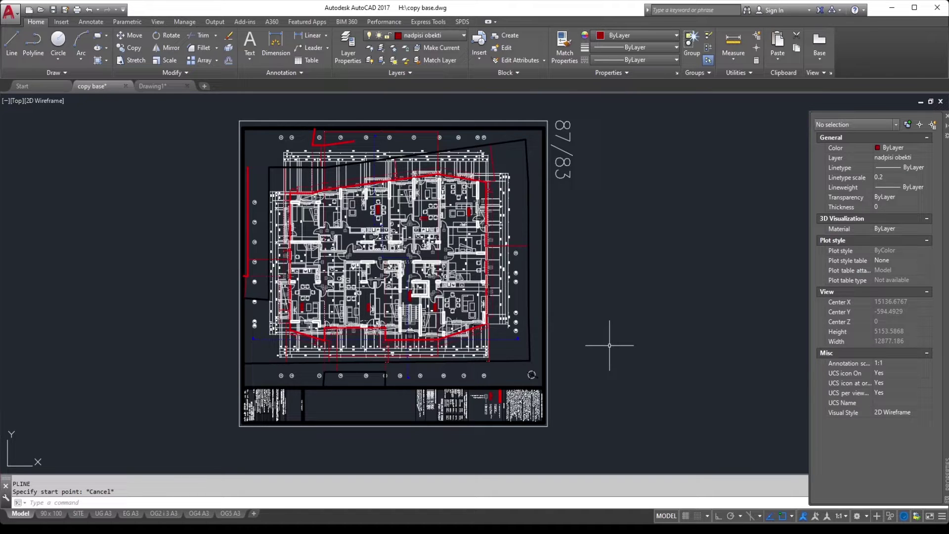
Window-select the frame, title block, 87/83 north sign and section lines, then remove the floor plan lines and stray polyline
left_click(598, 113)
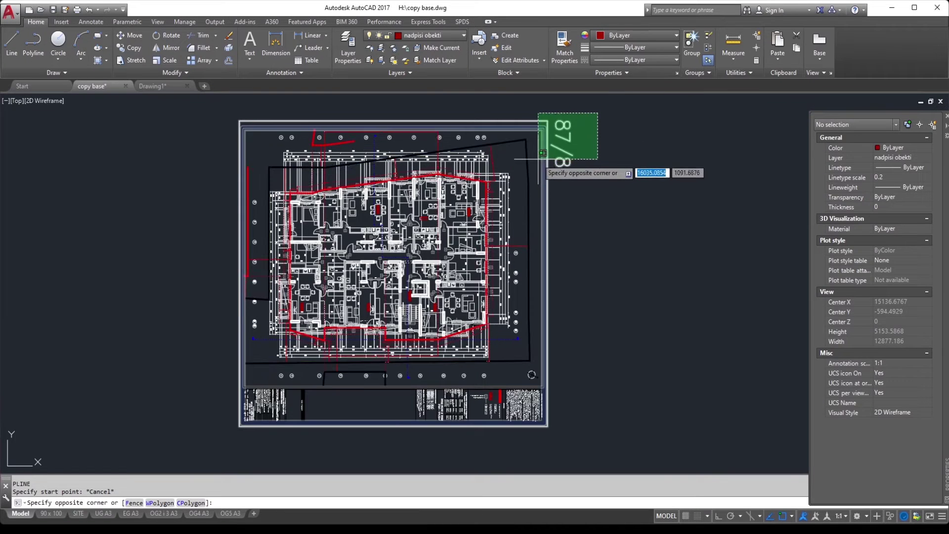
left_click(536, 199)
middle_click_drag(571, 411, 583, 392)
left_click(591, 367)
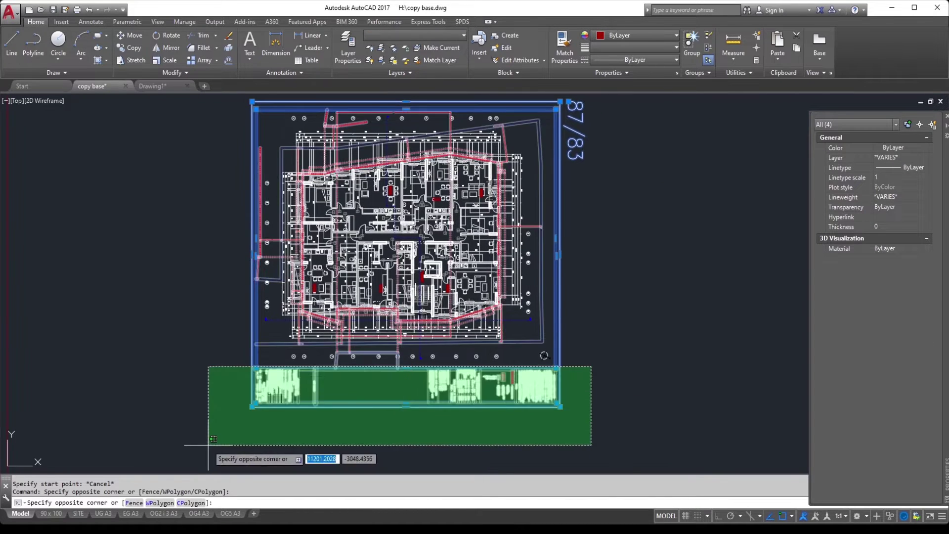
left_click(219, 433)
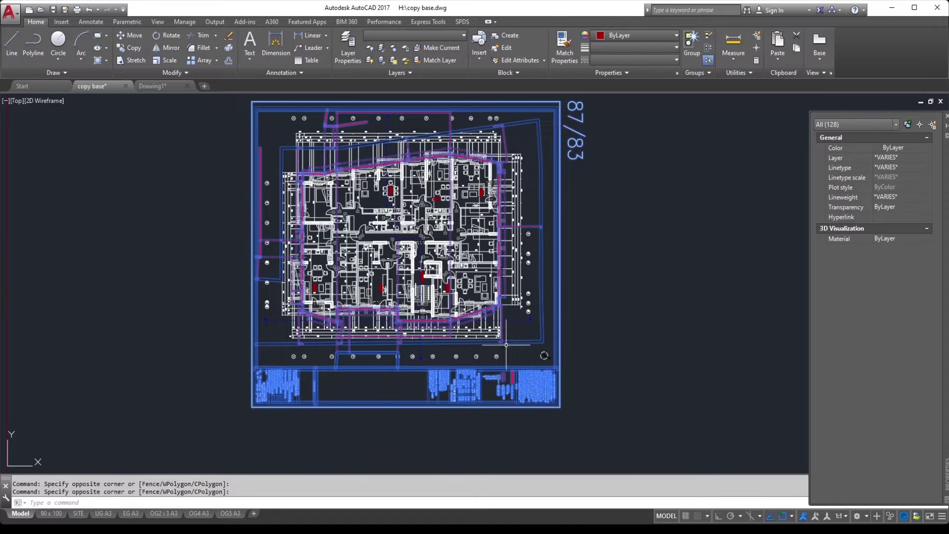
left_click(517, 353)
left_click(302, 294)
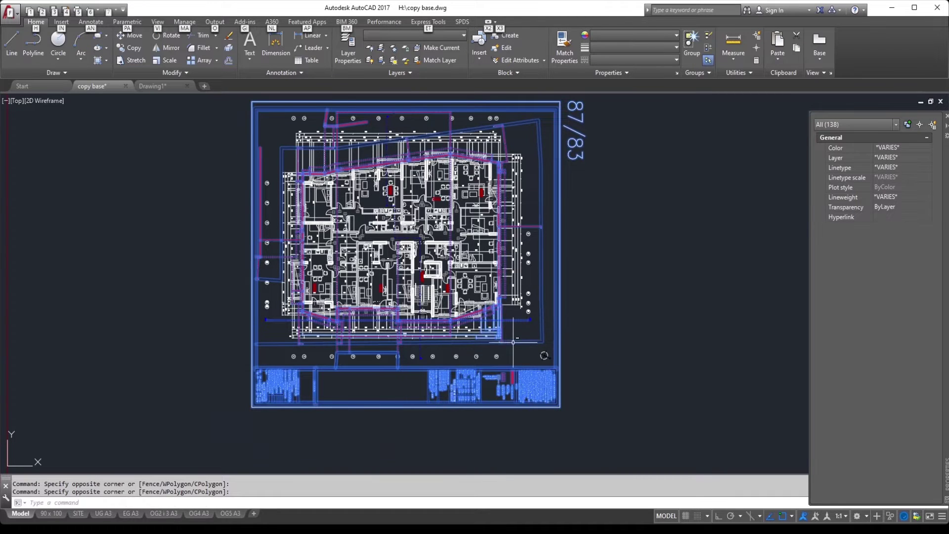
left_click(517, 348)
left_click(455, 295, "shift")
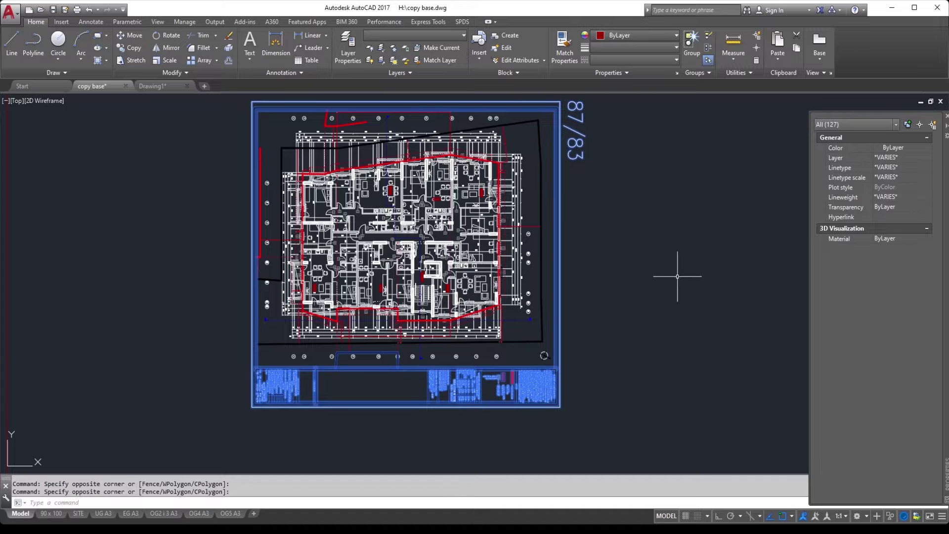
left_click(400, 355, "shift")
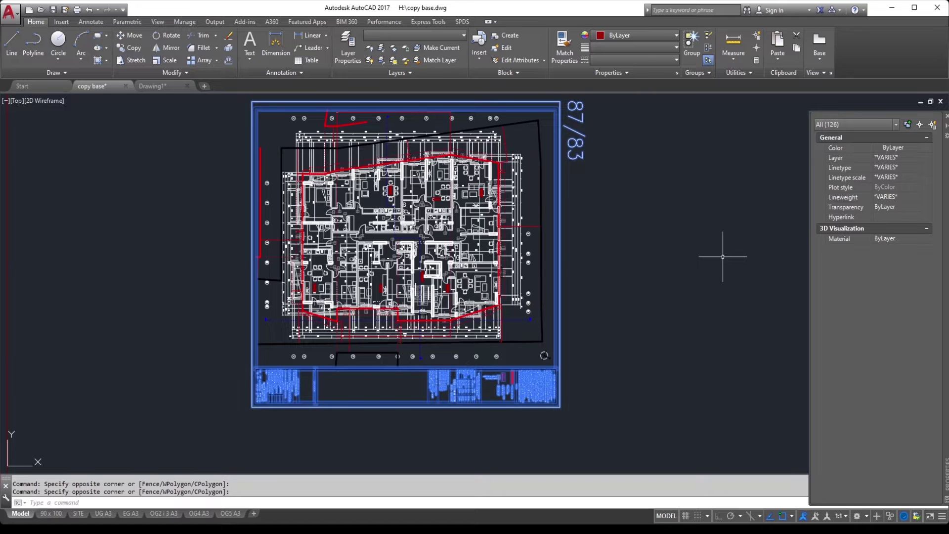
key("ctrl+shift+c")
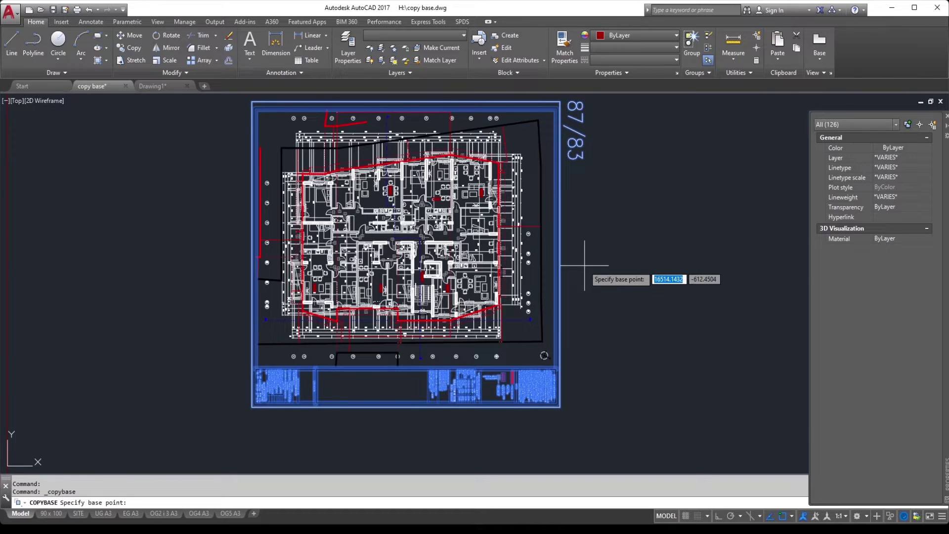
type("0")
key("Tab")
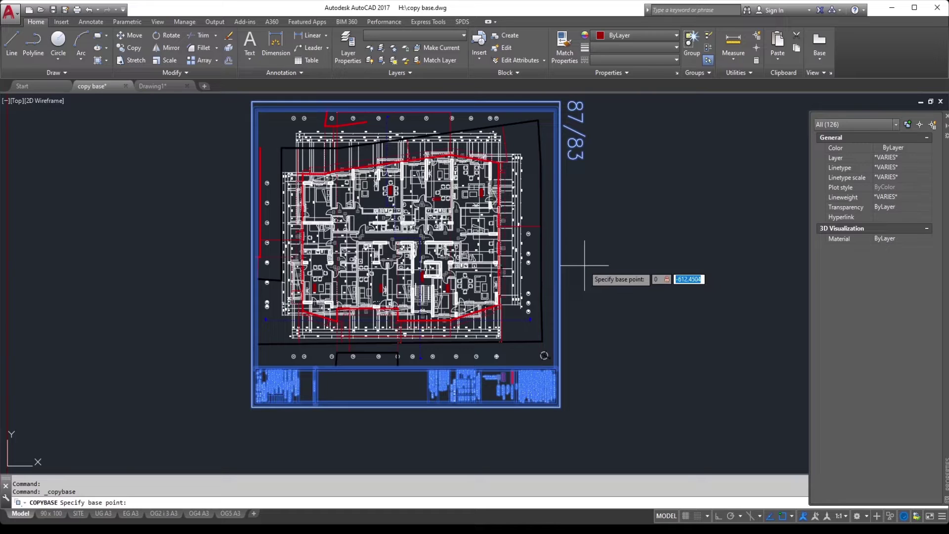
type("0")
key("Tab")
key("Return")
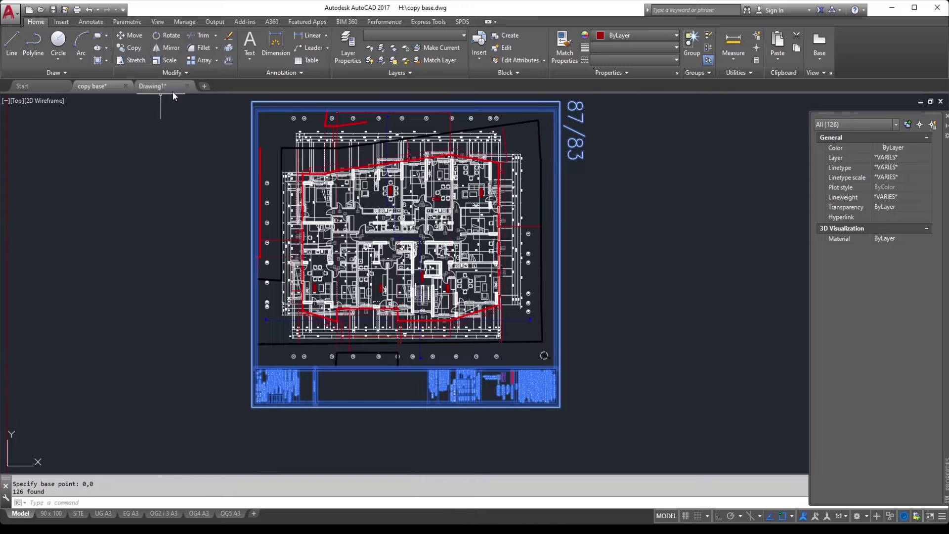
In Drawing1, paste the copied objects as a block with insertion point 0,0,0
left_click(152, 86)
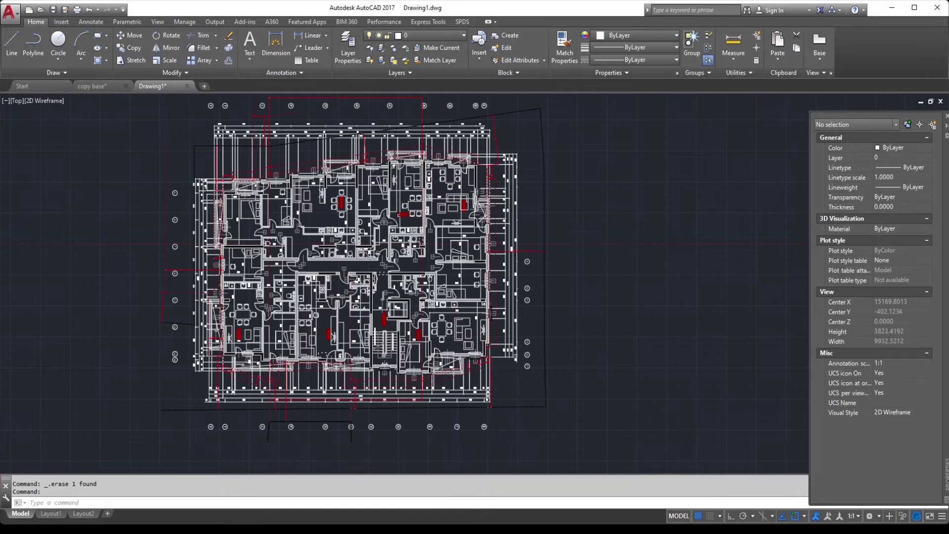
scroll(603, 252, "down", 1)
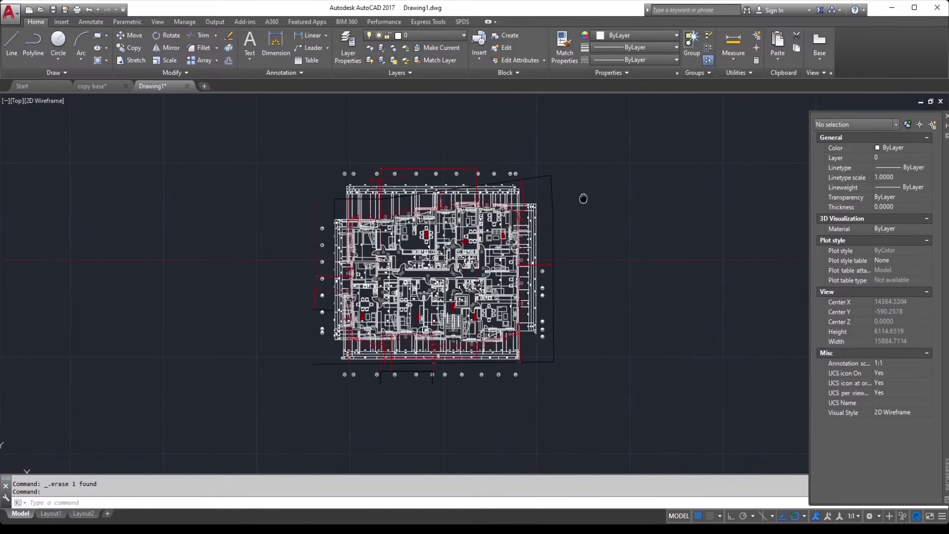
scroll(611, 235, "up", 1)
scroll(612, 240, "down", 2)
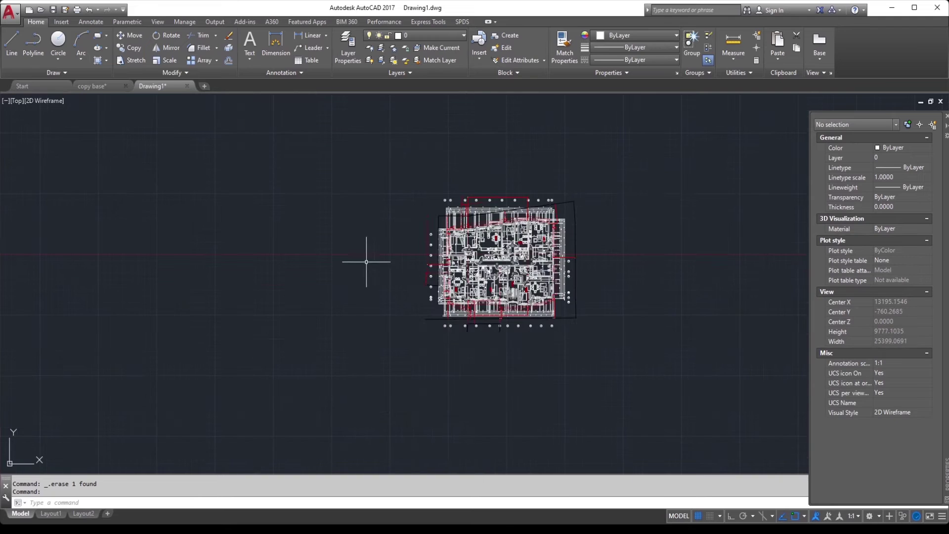
scroll(619, 250, "up", 1)
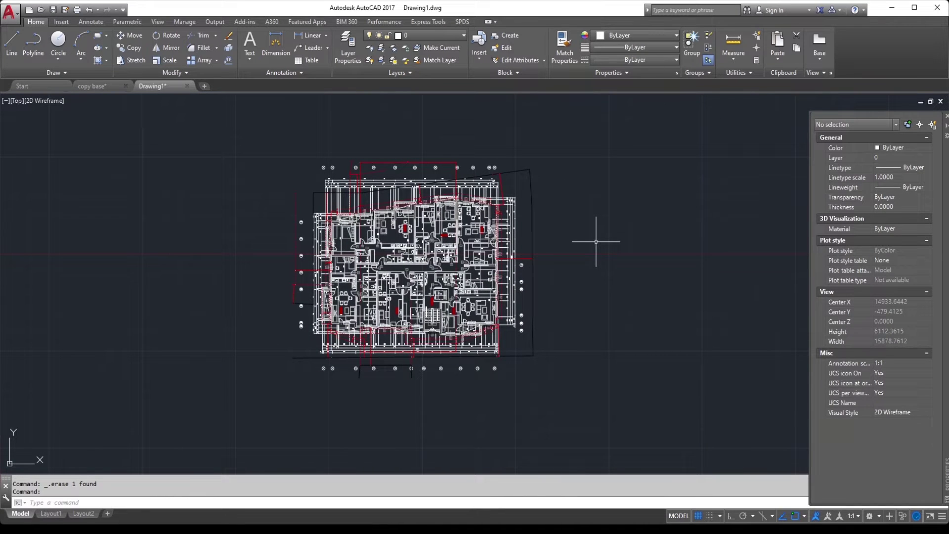
key("ctrl+shift+v")
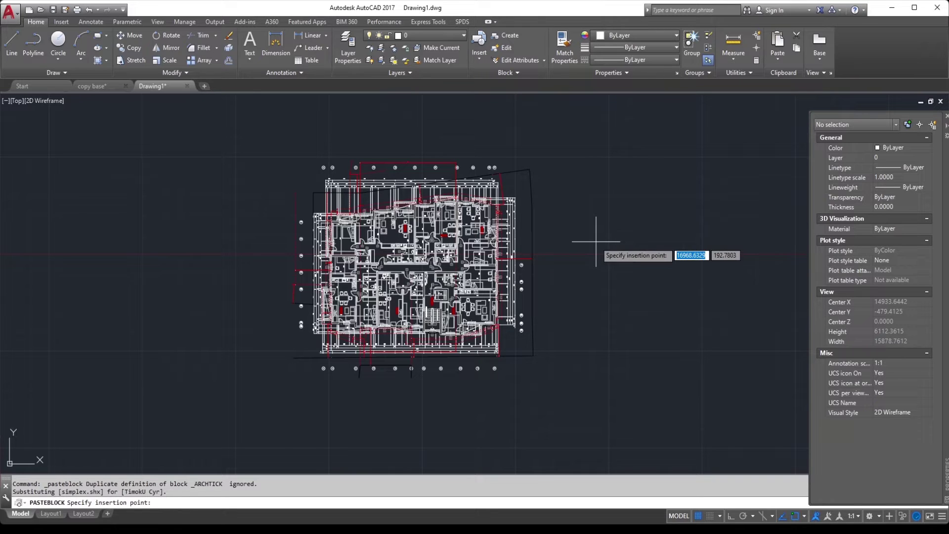
type("0")
key("Tab")
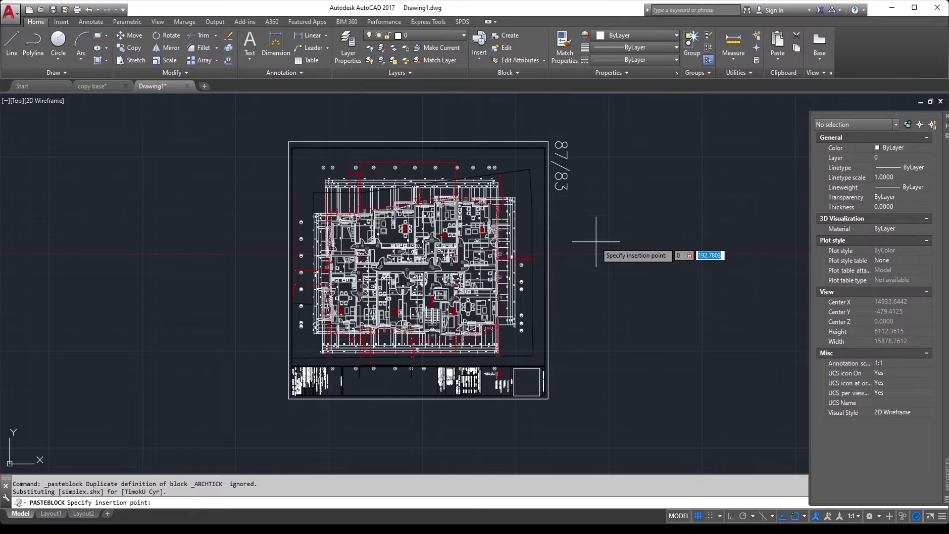
type("0")
key("Tab")
type("0")
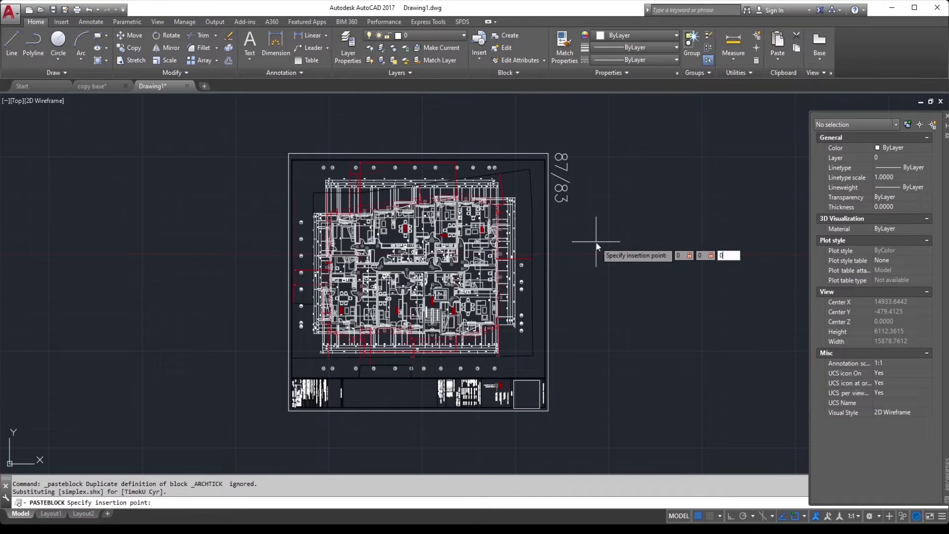
key("Return")
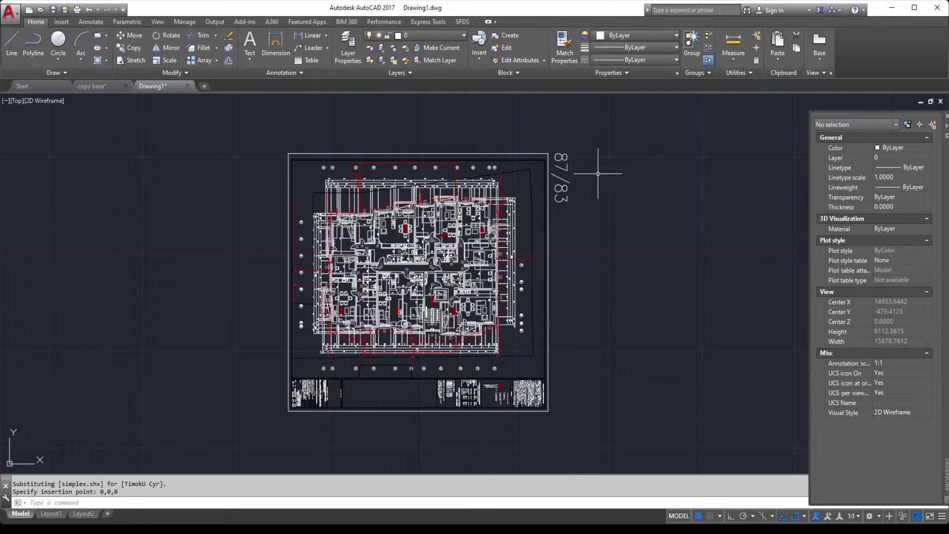
Explode the pasted block in Drawing1 using X (EXPLODE)
left_click(570, 182)
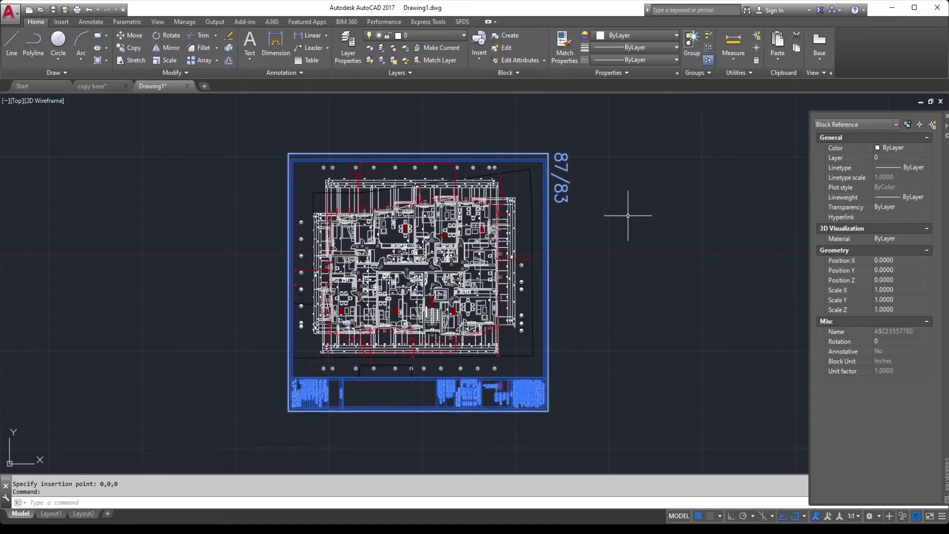
type("X")
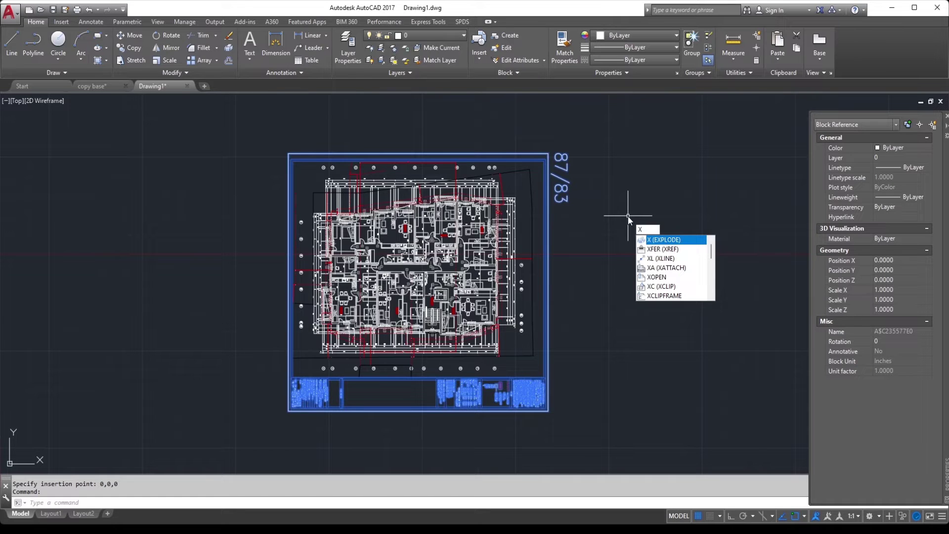
key("Return")
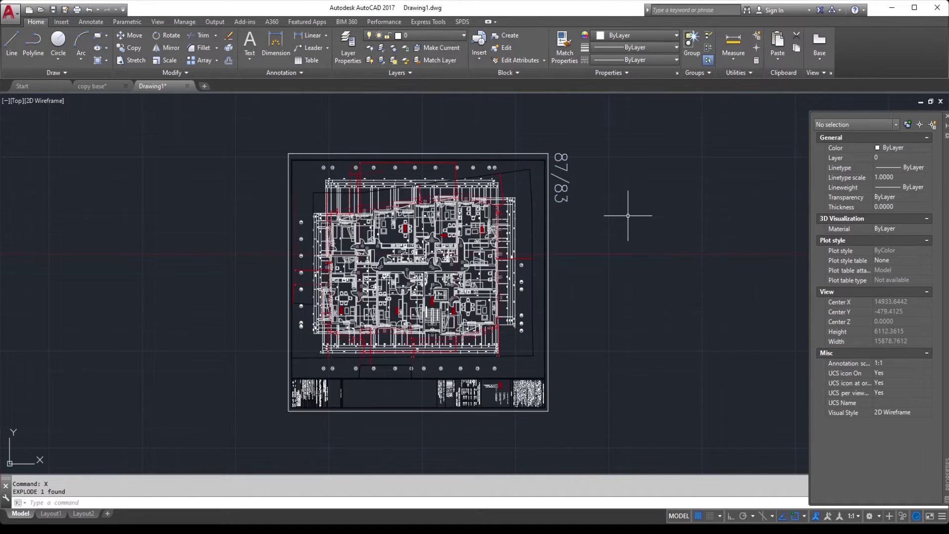
Select the border frame polyline to check its vertex at 16169.0293, -2532.8991
left_click(548, 245)
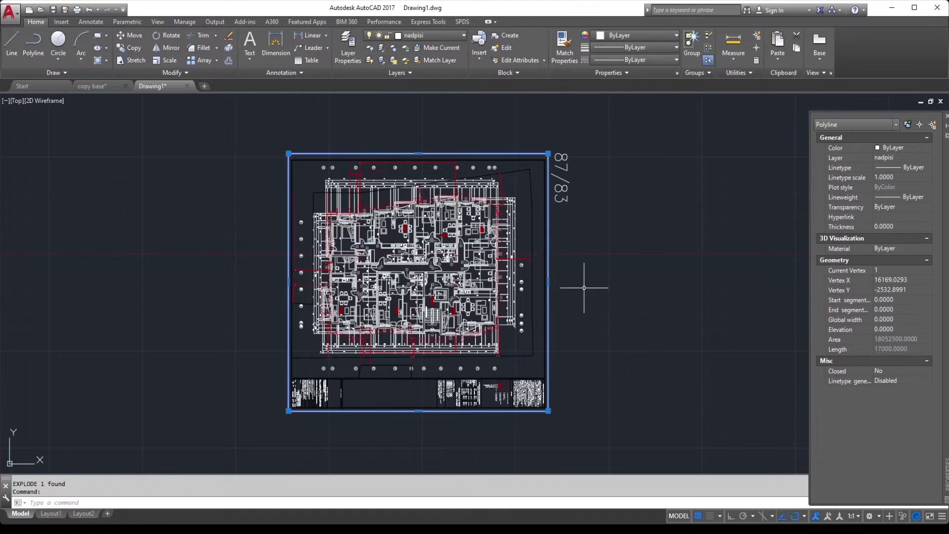
key("Escape")
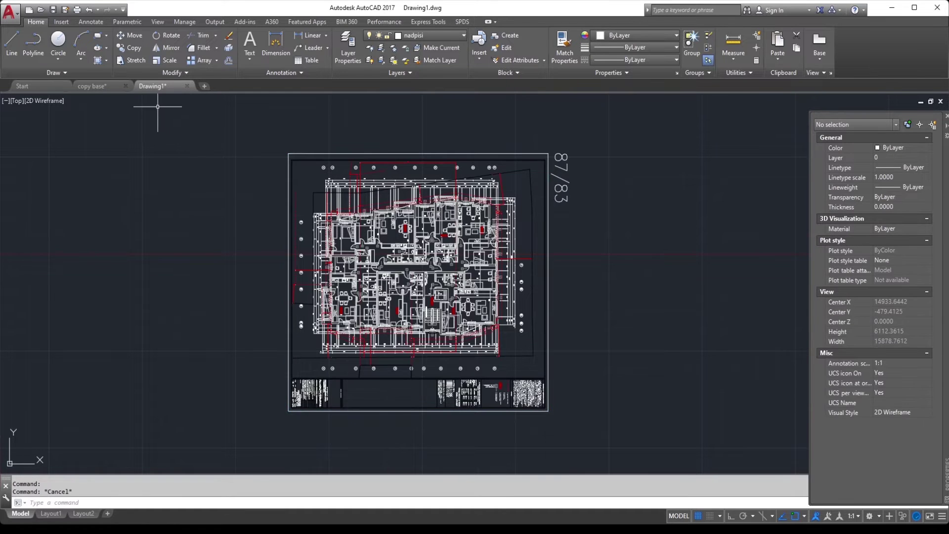
left_click(549, 250)
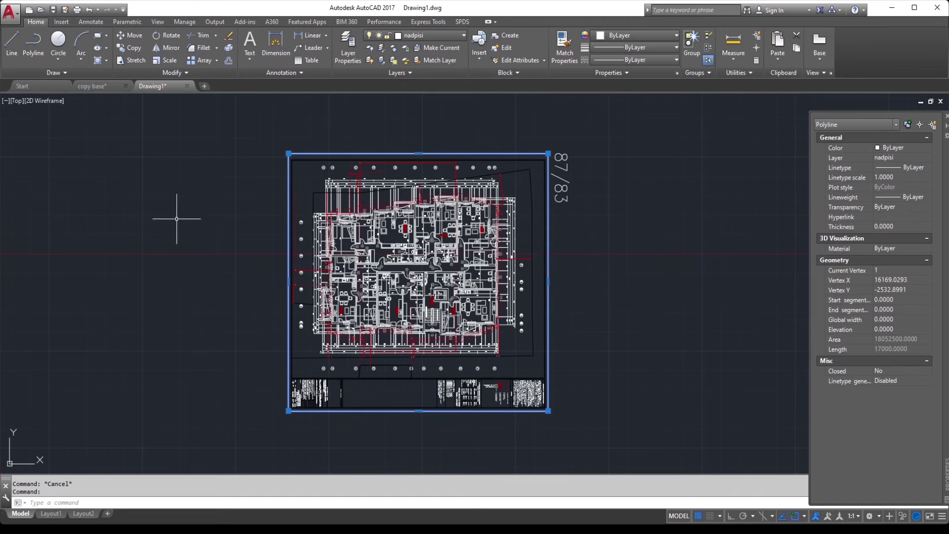
key("Escape")
left_click(98, 90)
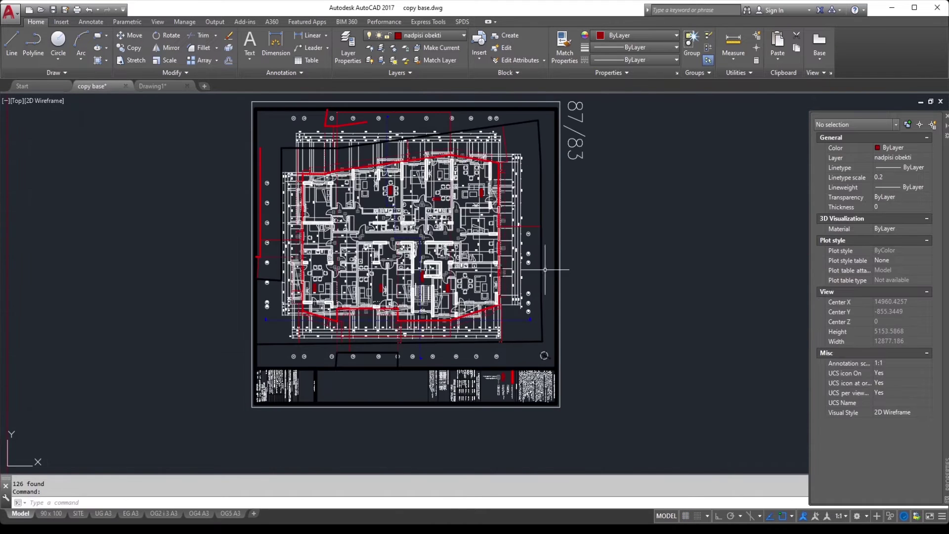
key("ctrl+a")
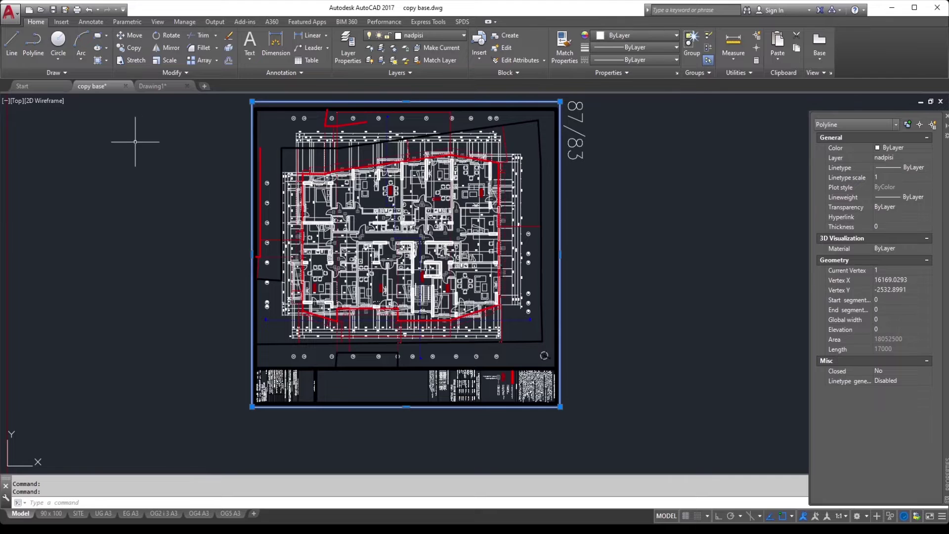
key("Escape")
left_click(172, 89)
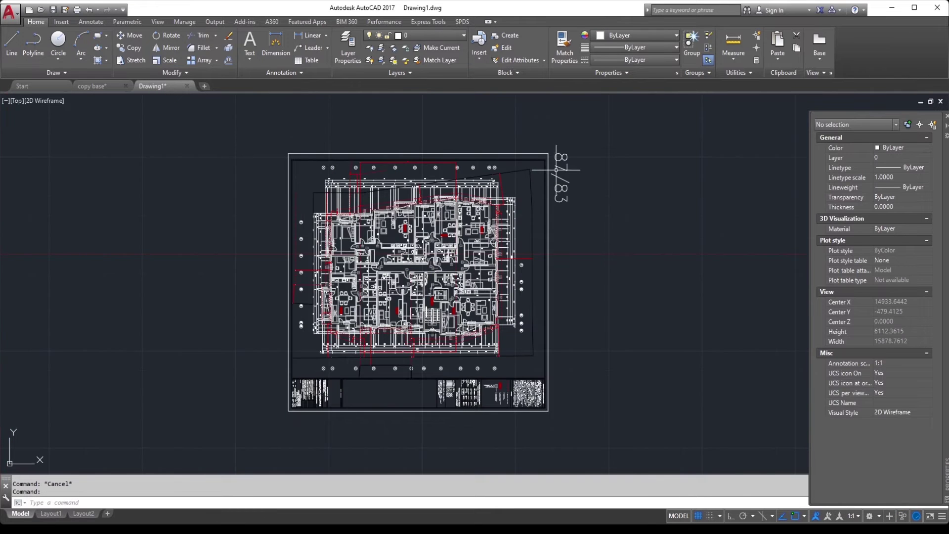
left_click(577, 133)
left_click(583, 221)
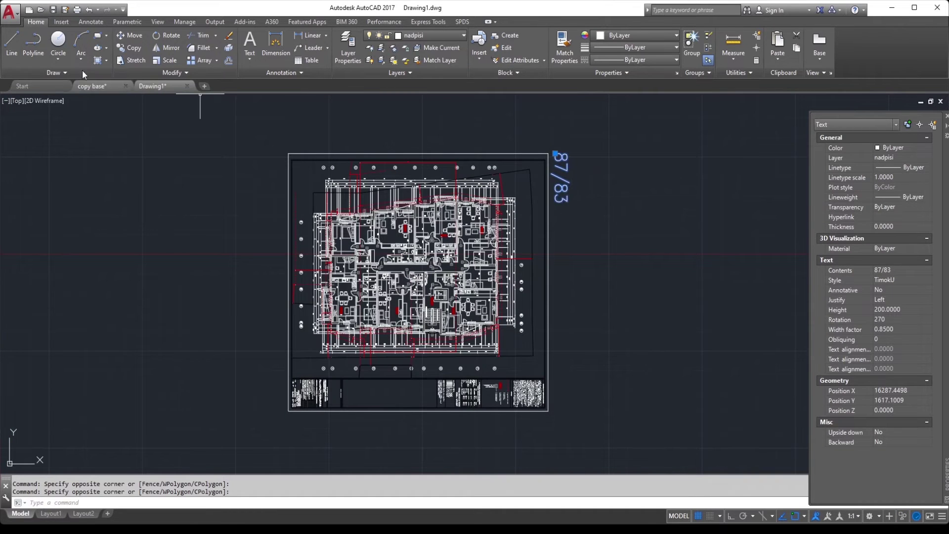
left_click(99, 86)
left_click(575, 123)
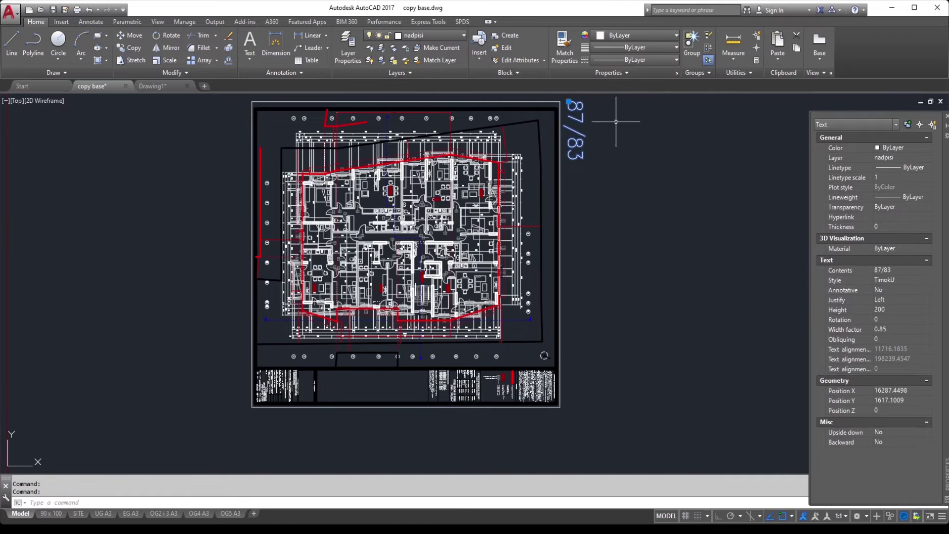
middle_click_drag(613, 123, 615, 139)
key("Escape")
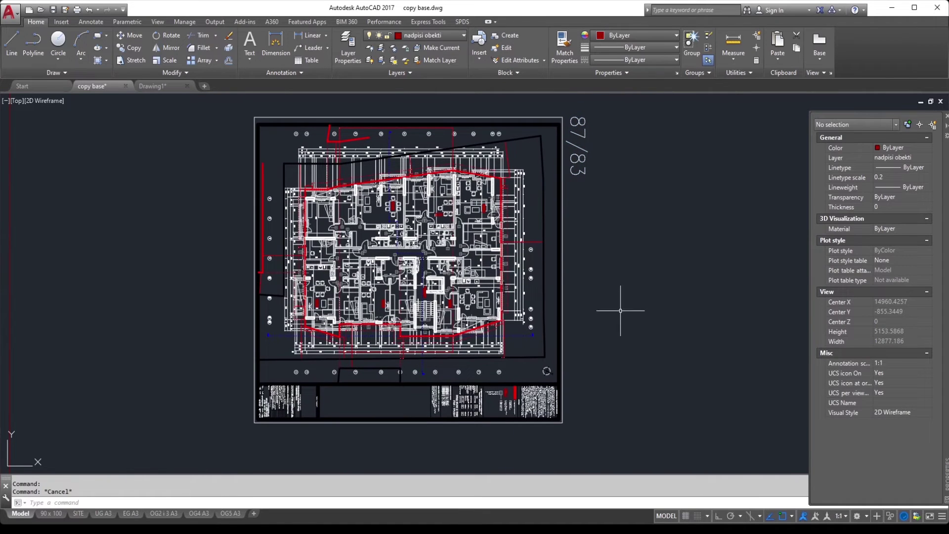
left_click(156, 89)
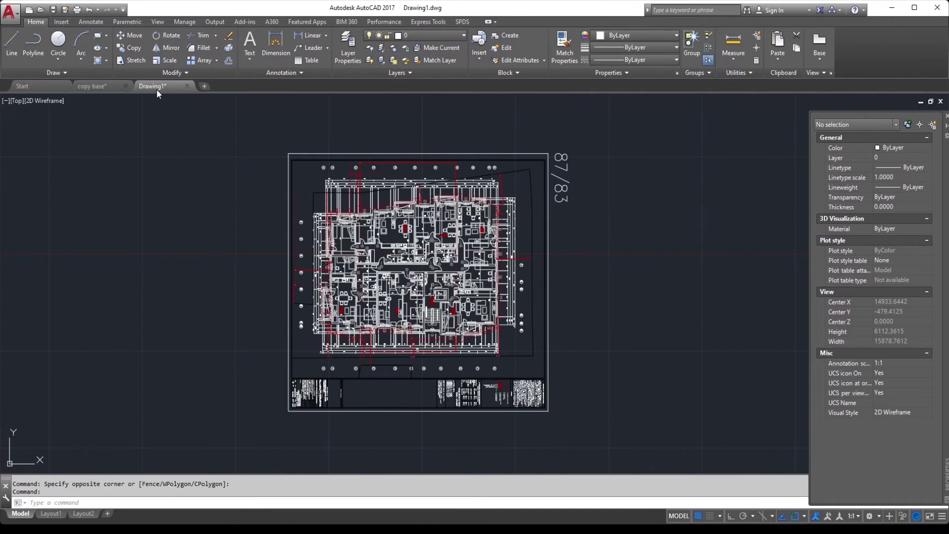
In copy base, select the north sign and the first section line objects
left_click(112, 87)
scroll(544, 375, "up", 6)
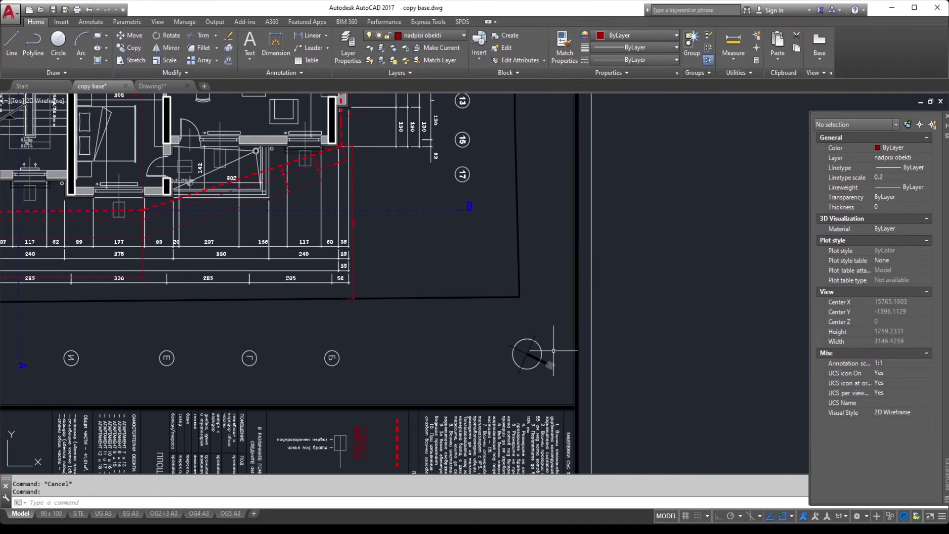
left_click(559, 328)
left_click(473, 383)
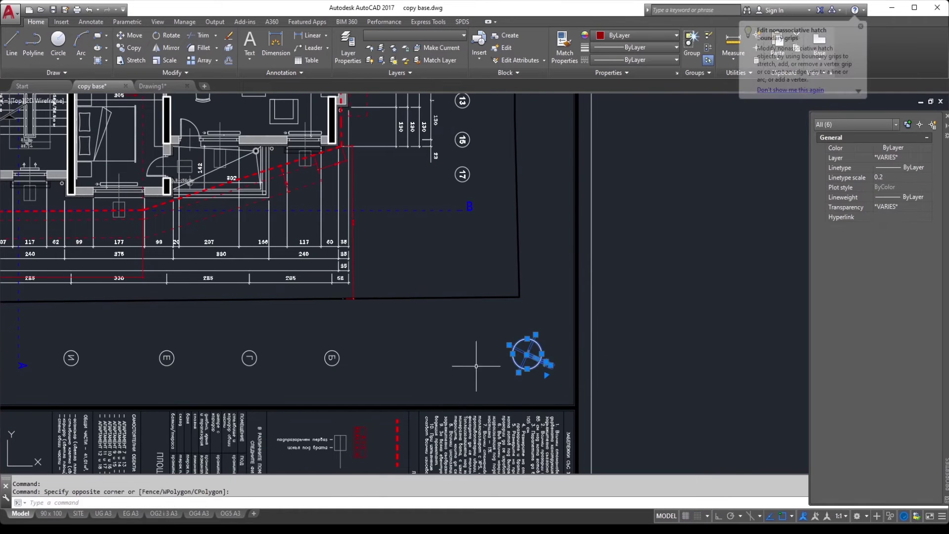
scroll(557, 339, "down", 2)
left_click(477, 230)
left_click(590, 272)
middle_click_drag(225, 351, 416, 342)
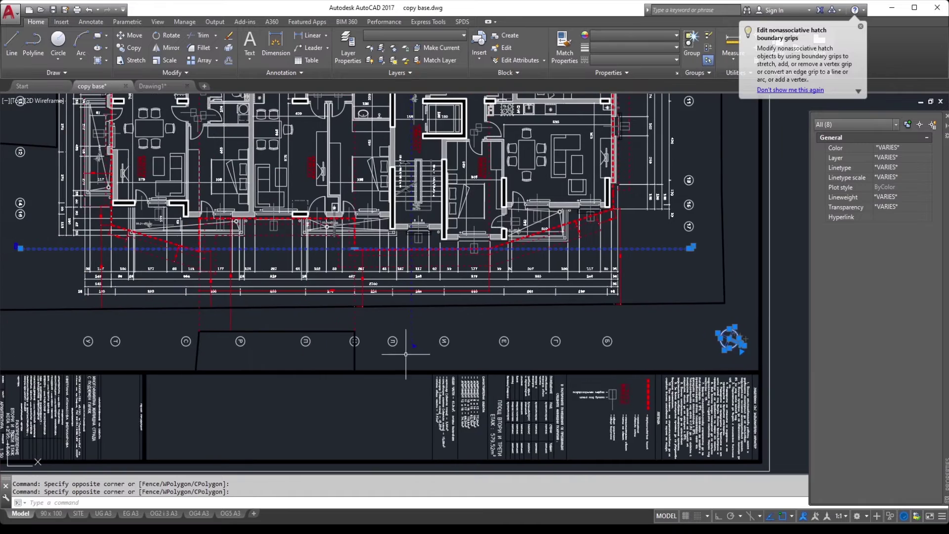
left_click(420, 339)
left_click(411, 347)
Add the remaining section line objects and the hatch, bringing the selection to 12 objects
scroll(466, 383, "down", 3)
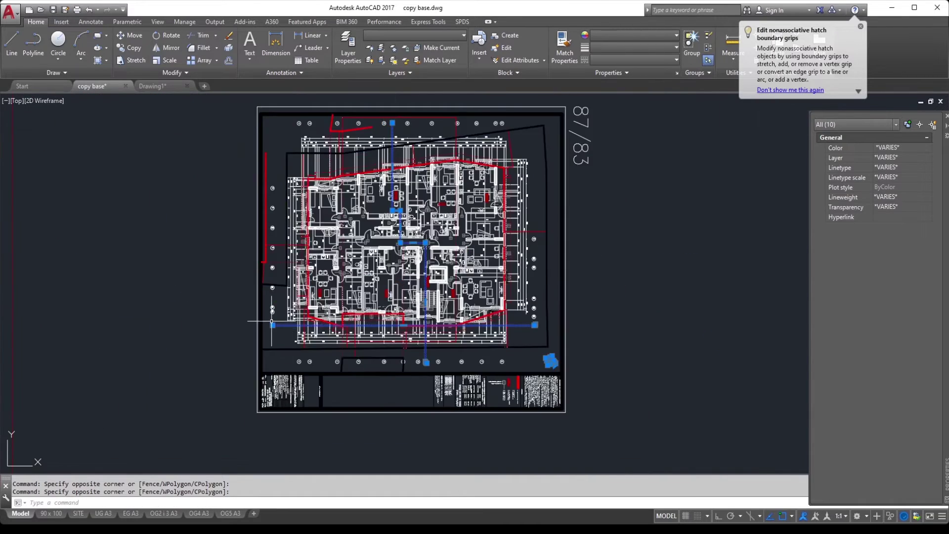
scroll(269, 329, "up", 3)
left_click(272, 329)
left_click(266, 335)
scroll(297, 322, "down", 3)
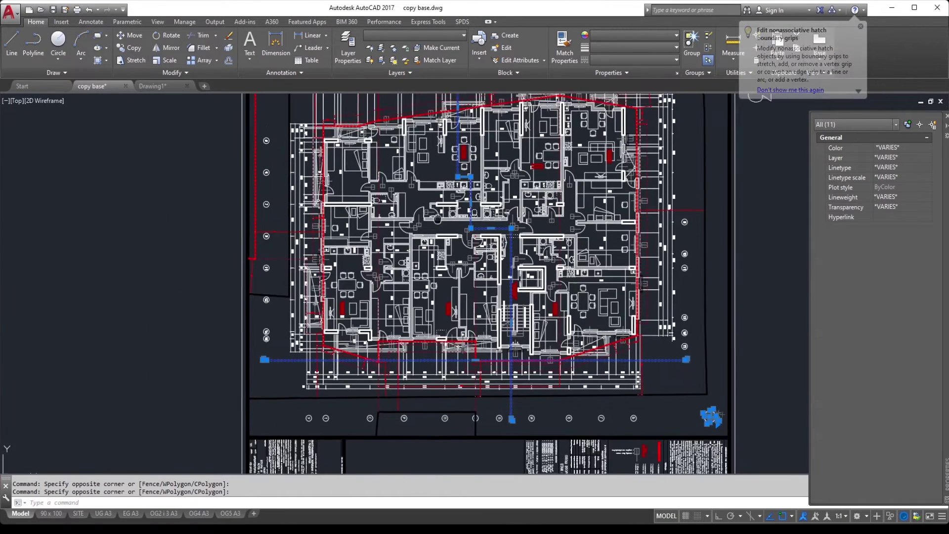
scroll(437, 180, "up", 4)
left_click(438, 184)
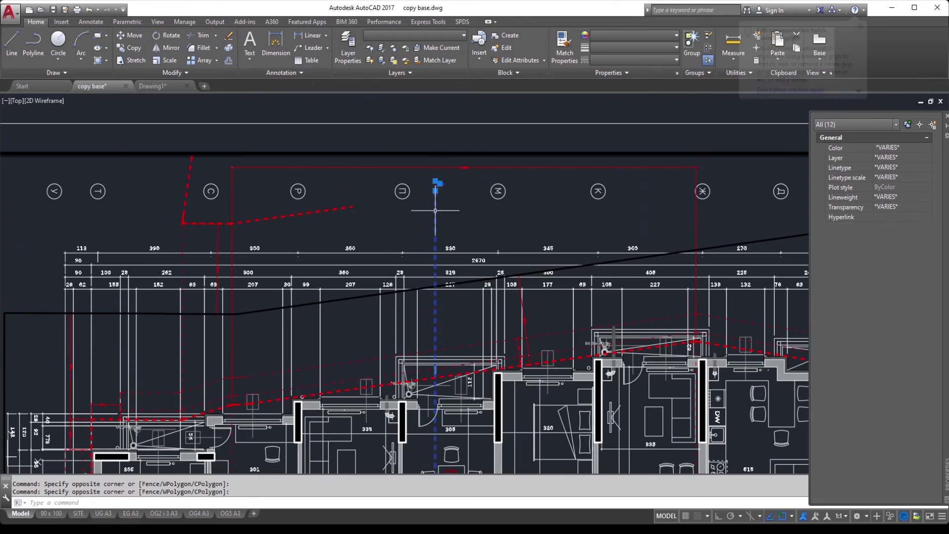
scroll(437, 198, "down", 5)
scroll(447, 238, "up", 2)
middle_click_drag(608, 342, 605, 313)
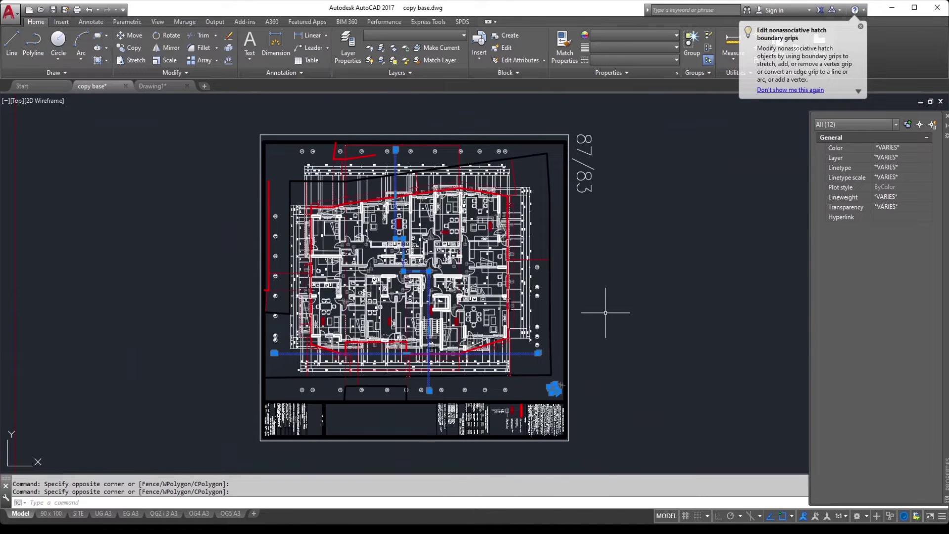
key("ctrl+shift+c")
Copy the 12 objects with base point 0,0,0 and paste them into Drawing1 at 0,0,0, keeping default LEVEL attributes
type("0,0,0")
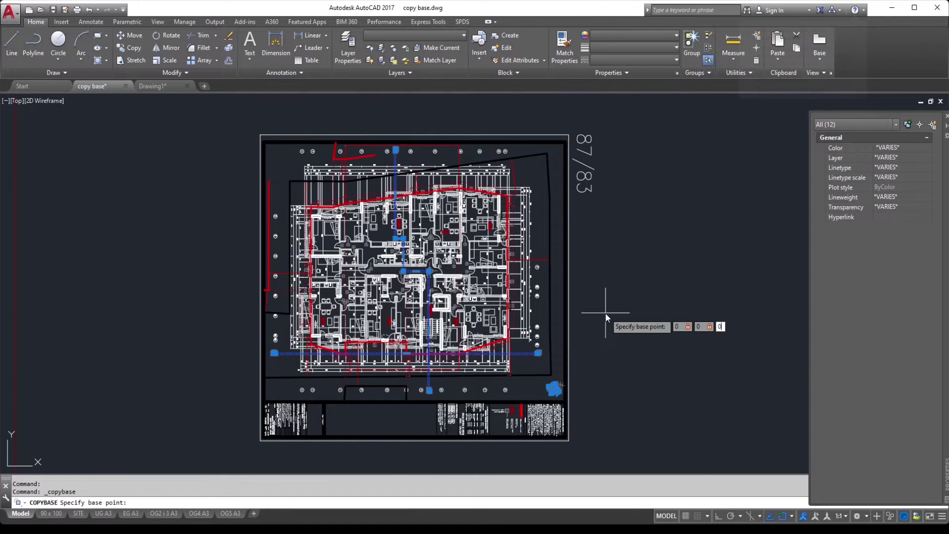
key("Return")
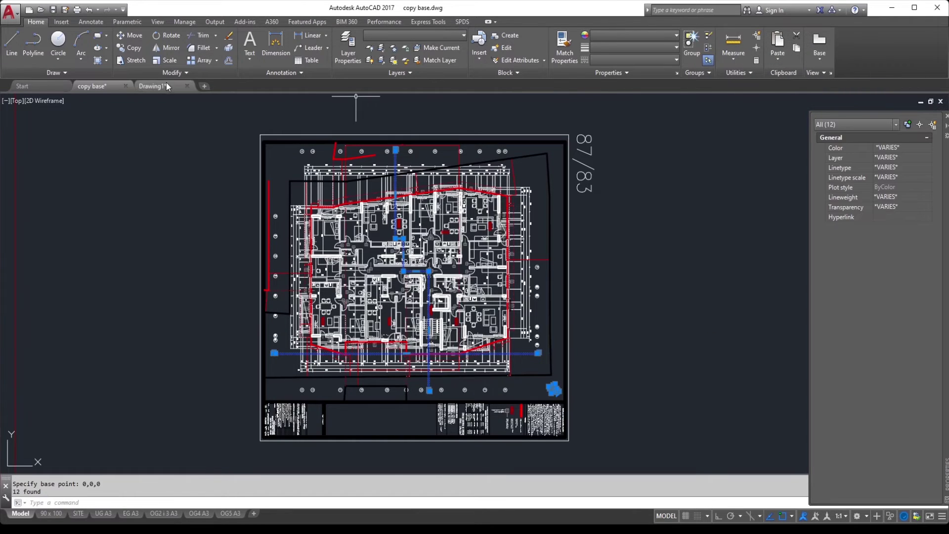
left_click(165, 83)
key("ctrl+shift+v")
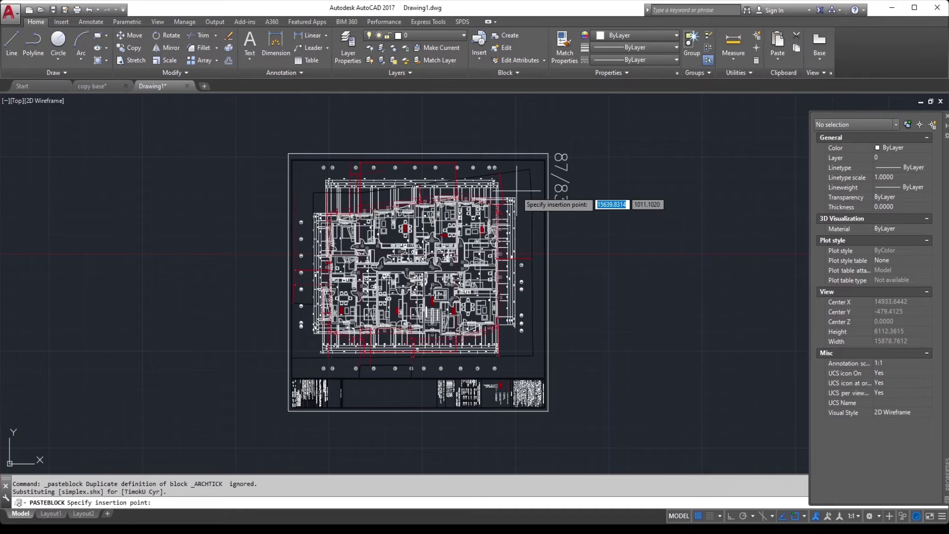
type("0,0,0")
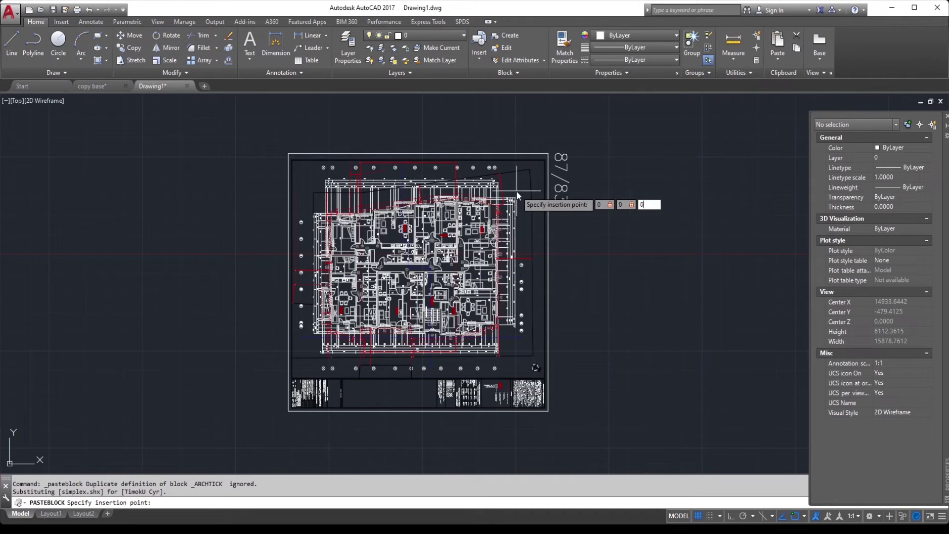
key("Return")
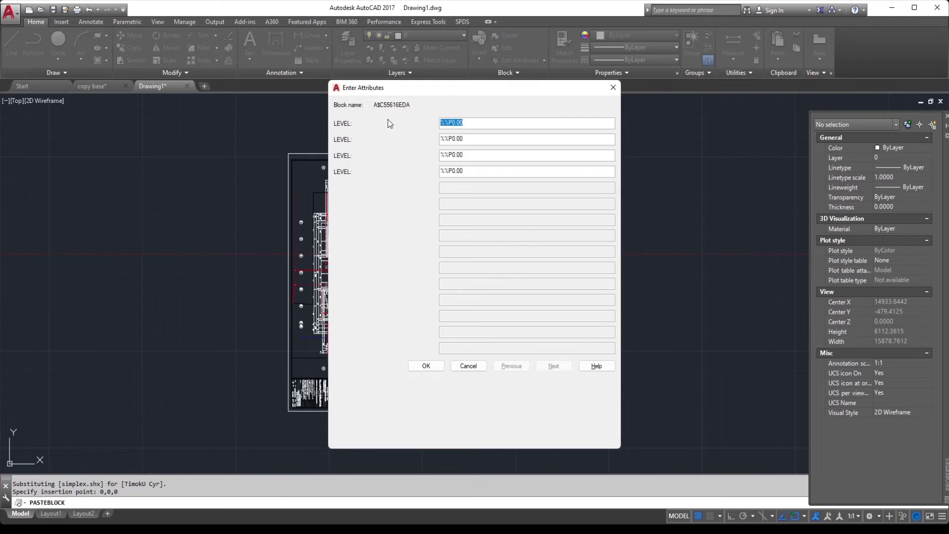
left_click(426, 367)
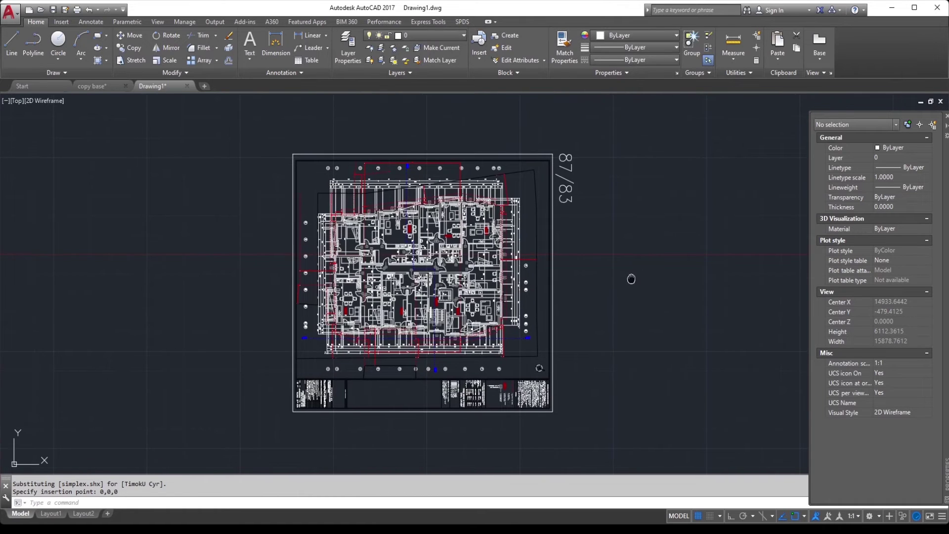
Explode the second pasted block in Drawing1 with X, freeing the north sign and section lines
scroll(581, 309, "up", 2)
left_click(490, 360)
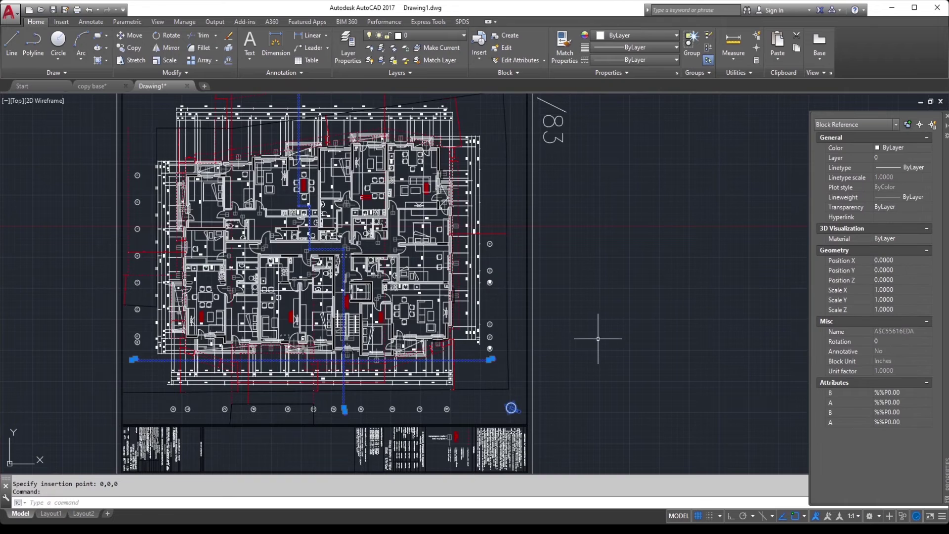
type("X")
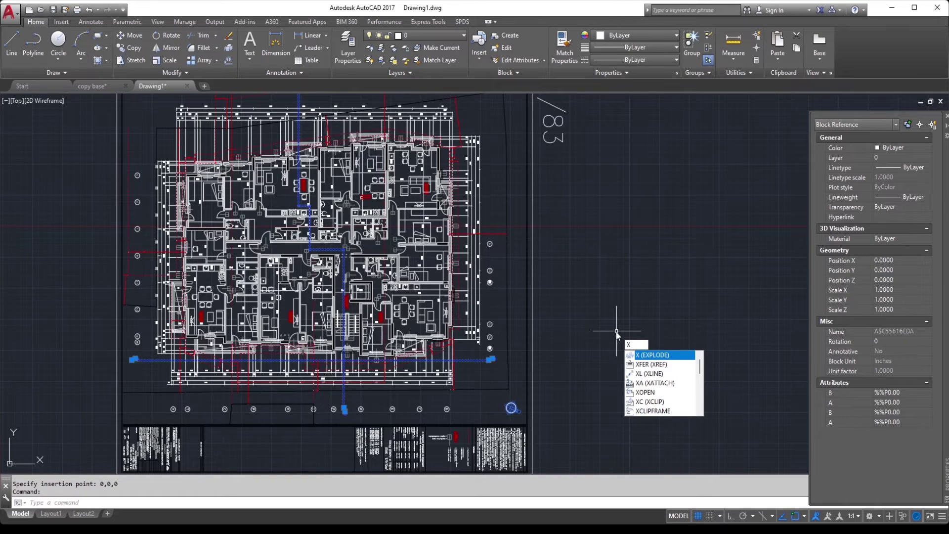
key("Return")
scroll(616, 331, "down", 2)
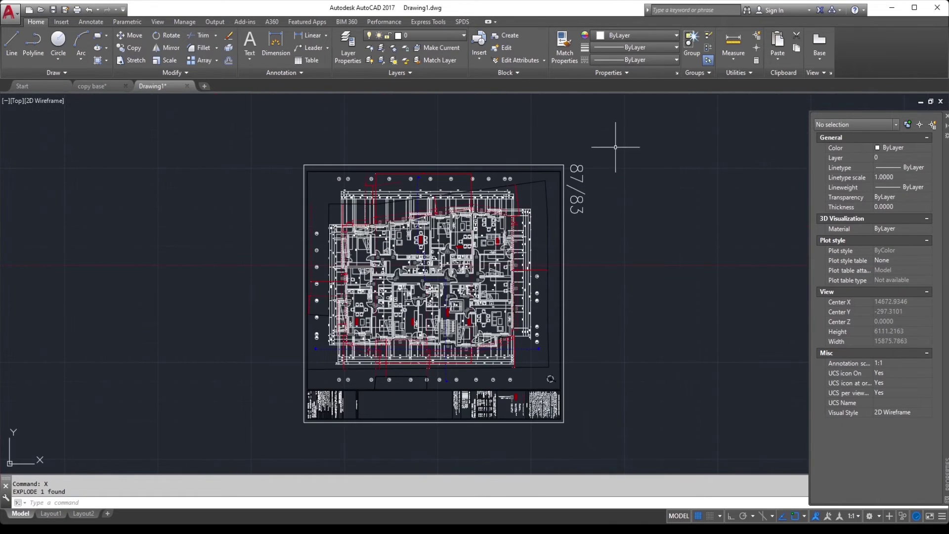